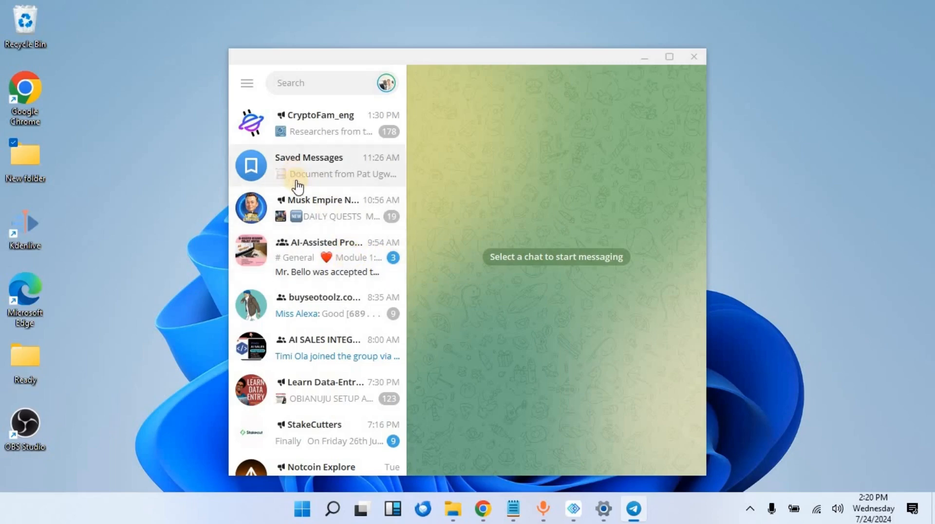
- Create a new group named 'Online Course' with no members added and open it
click(248, 86)
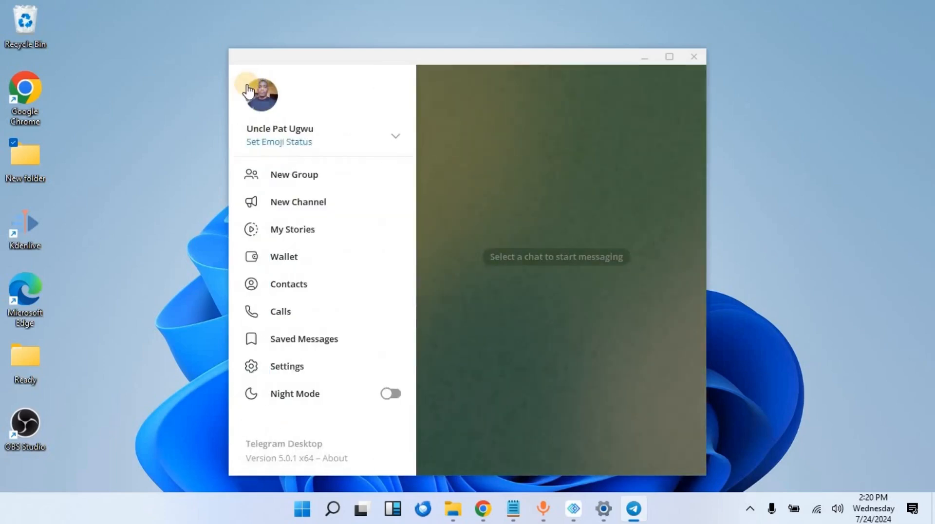
click(317, 177)
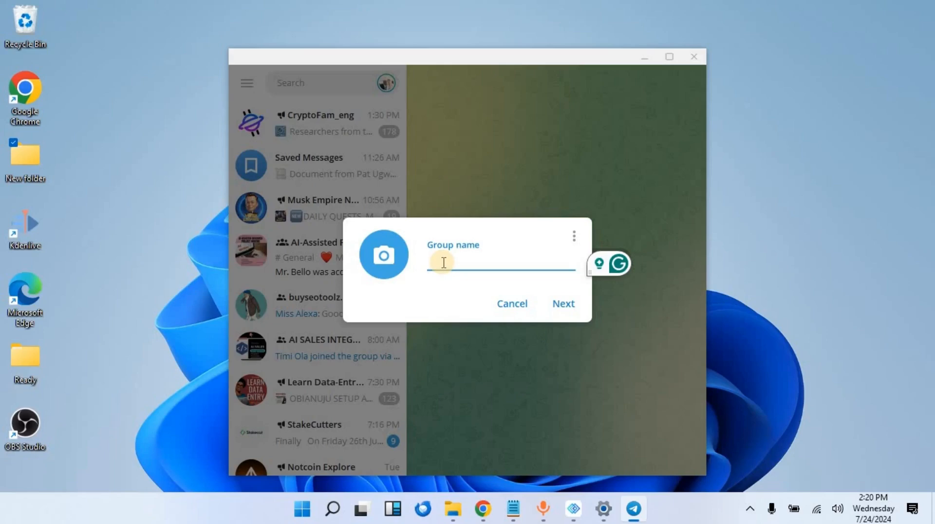
text(Online Course)
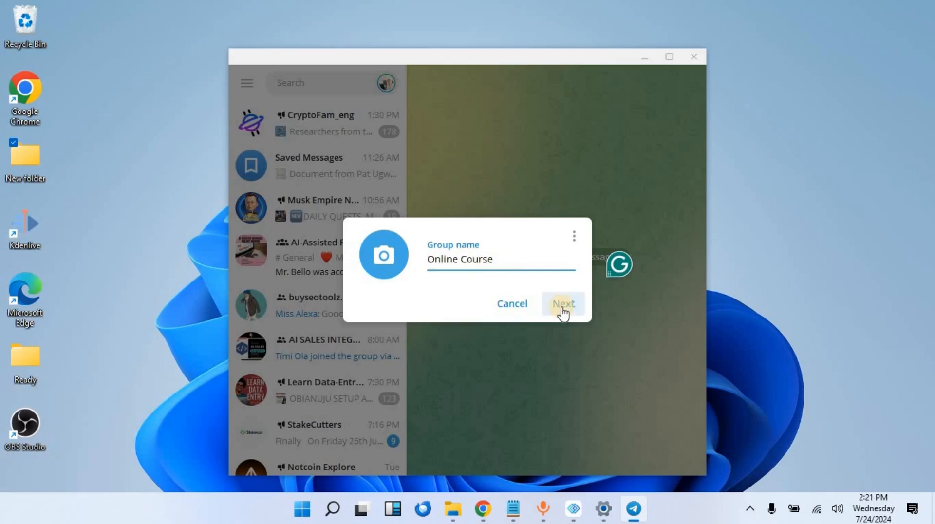
click(565, 309)
click(560, 307)
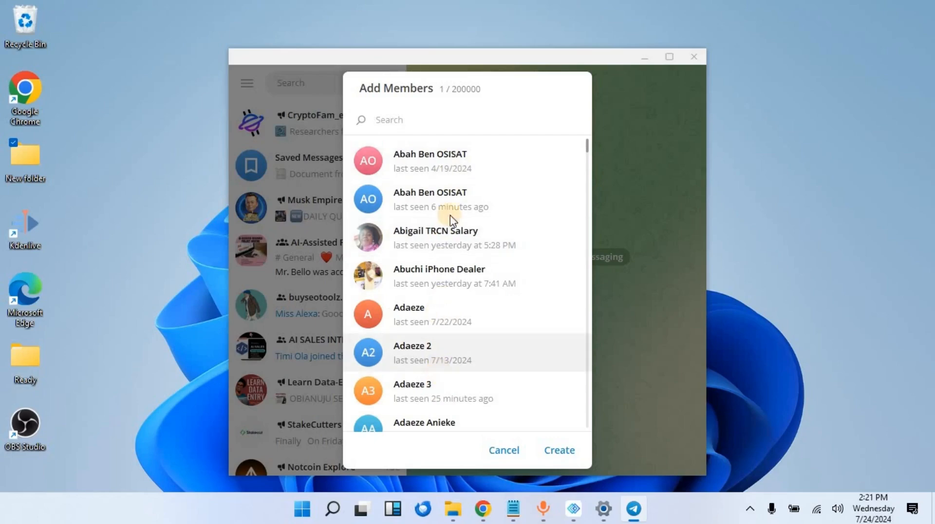
click(560, 451)
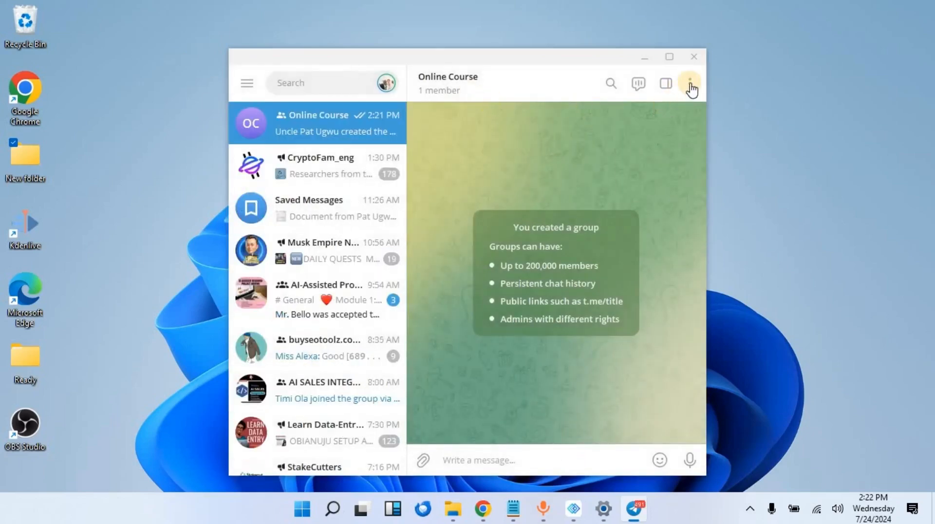
- Open Manage group for Online Course from the header's three-dot menu
click(691, 87)
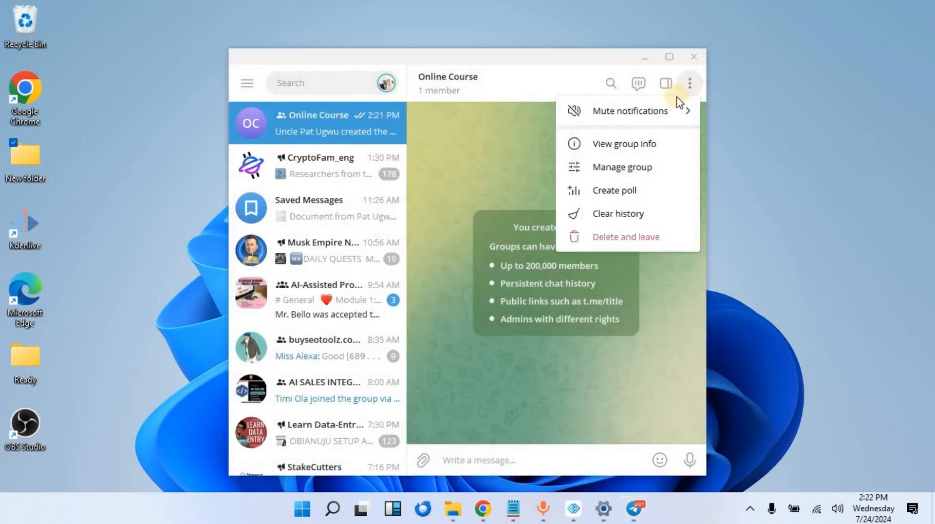
click(656, 168)
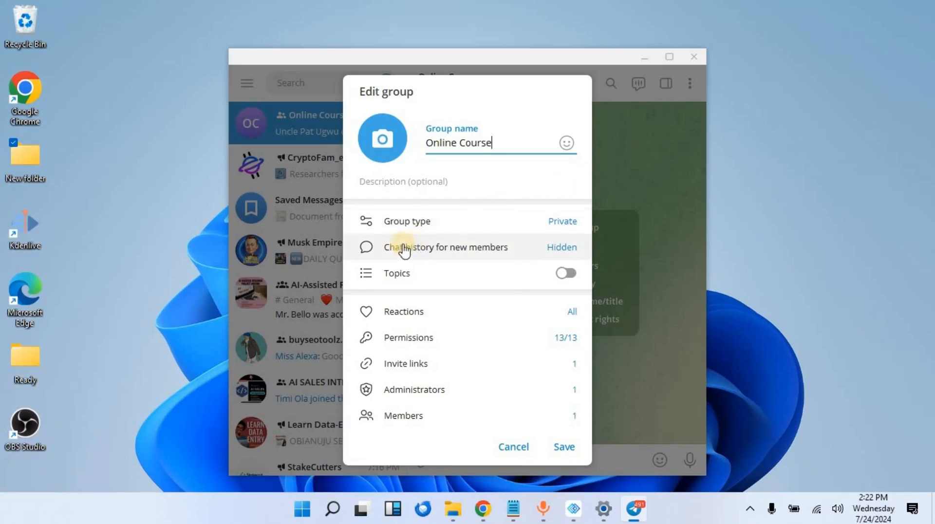
- Keep the group type Private, turn on Restrict saving content, and save
click(470, 226)
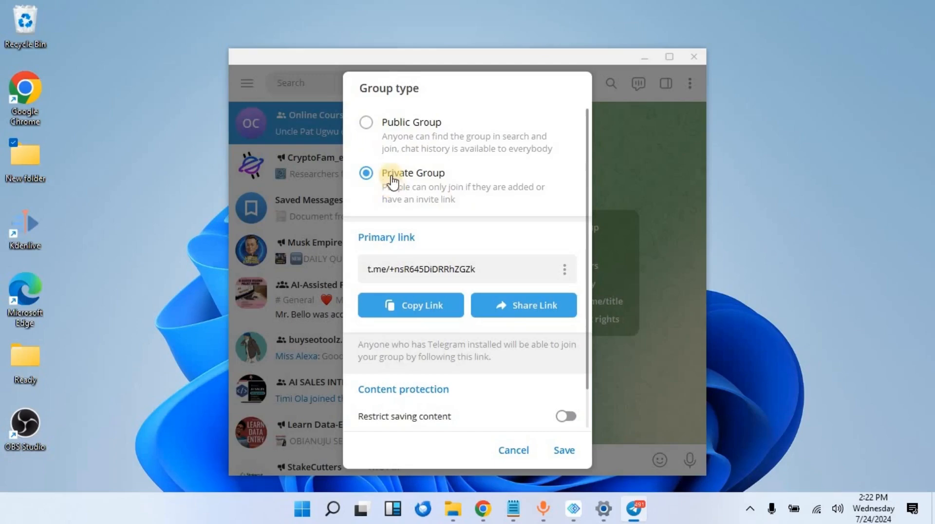
click(366, 124)
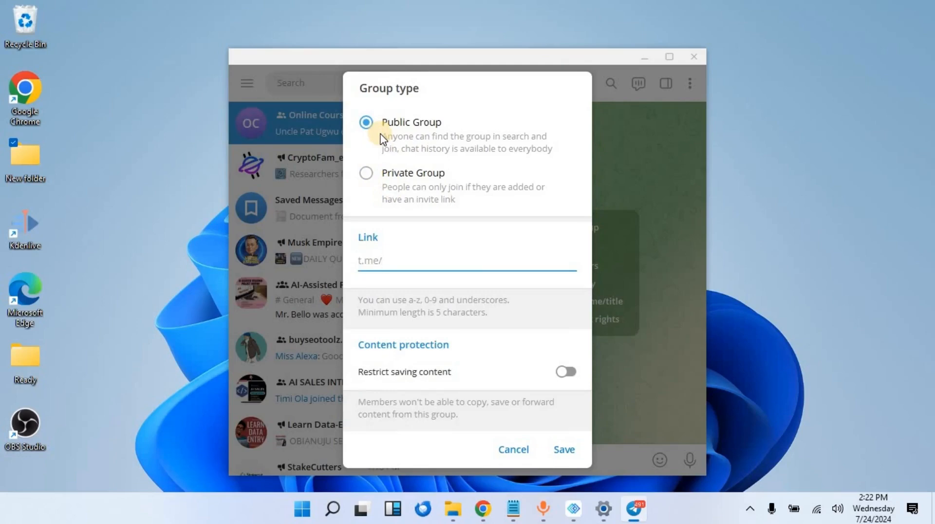
click(368, 175)
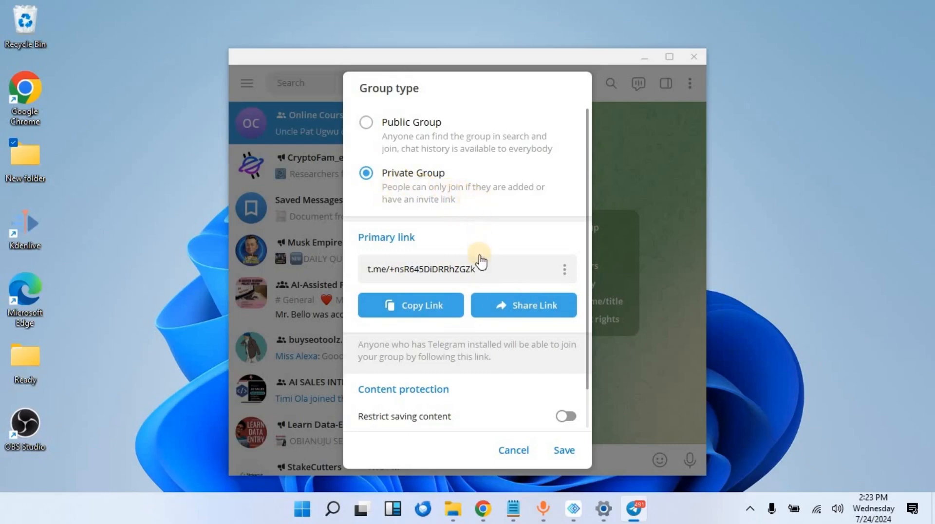
scroll(495, 319, down, 1)
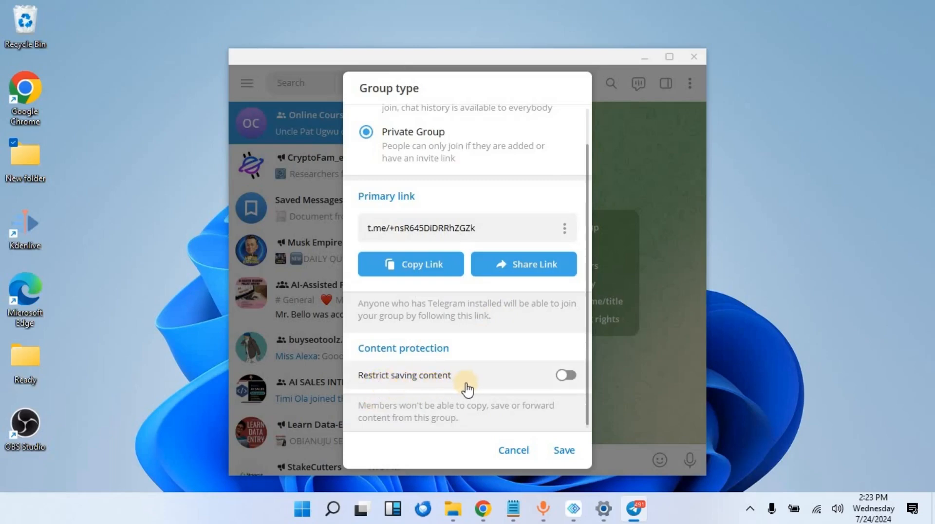
click(567, 377)
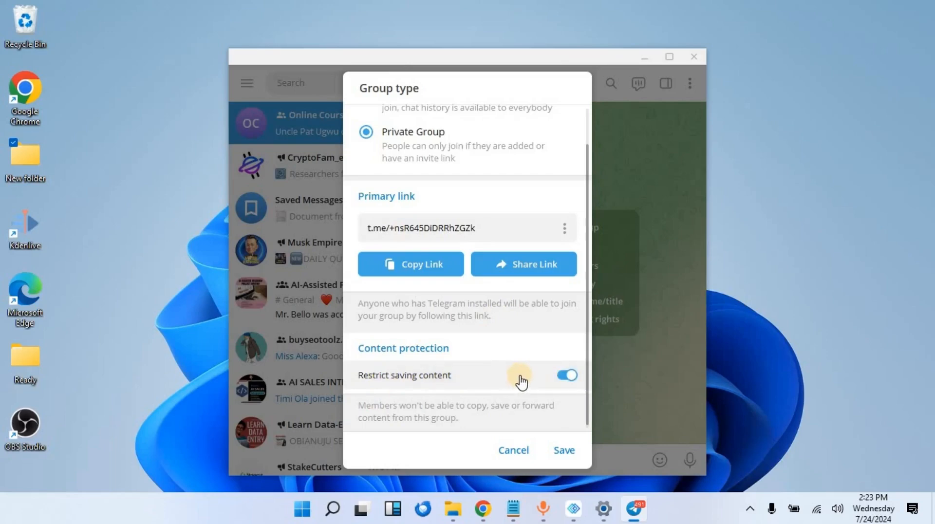
click(577, 453)
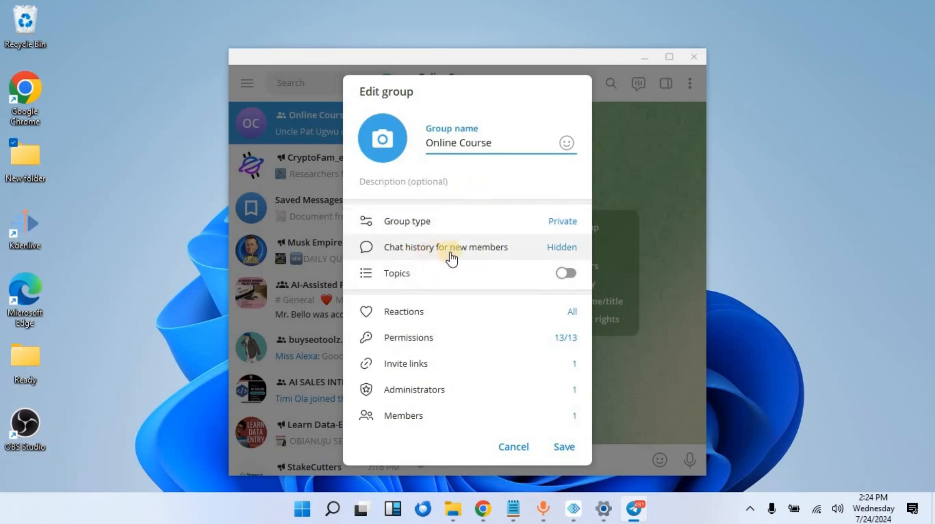
- Set chat history for new members to Visible and keep All reactions allowed
click(505, 253)
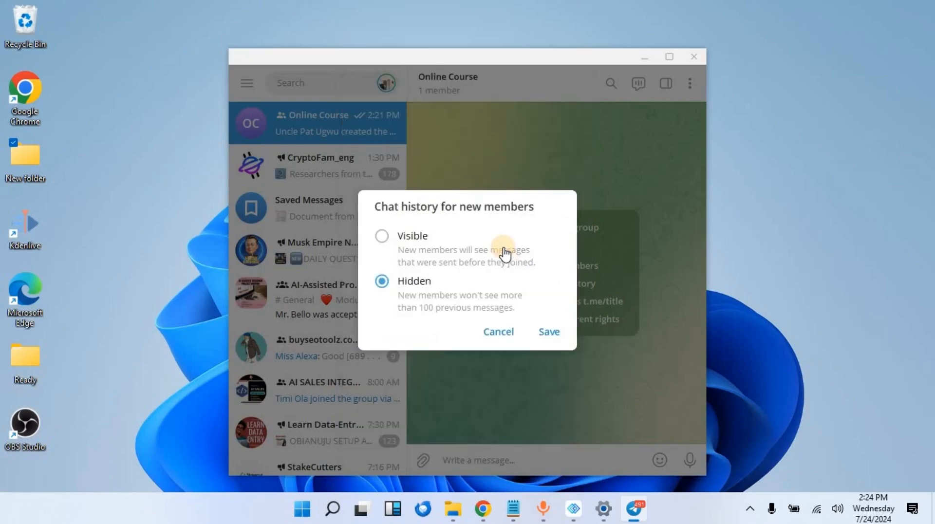
click(385, 239)
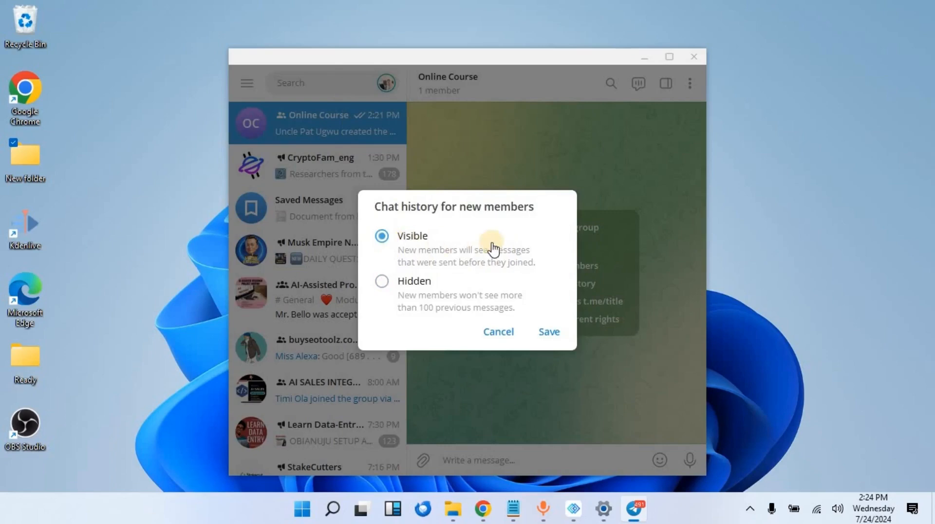
click(549, 333)
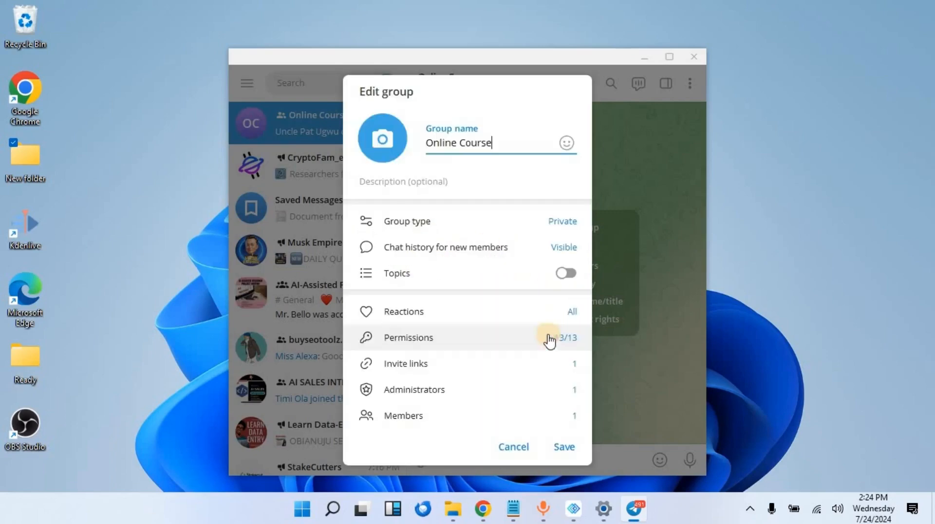
click(444, 312)
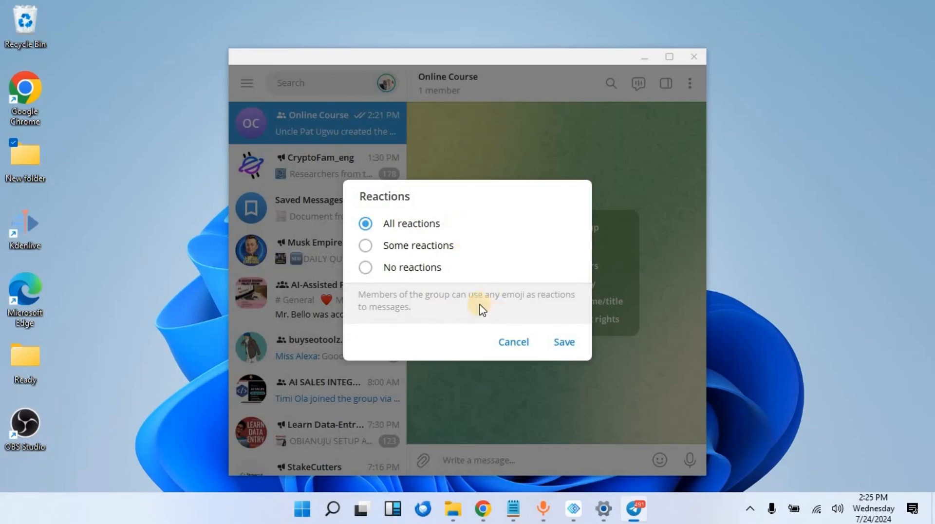
click(566, 343)
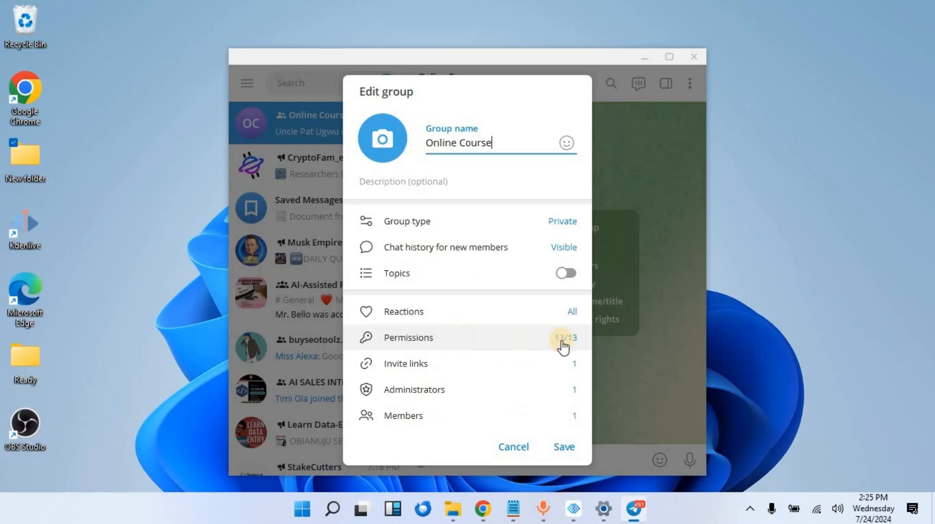
- In Permissions, switch off Send media, Add members, Pin messages and Change group info
click(444, 344)
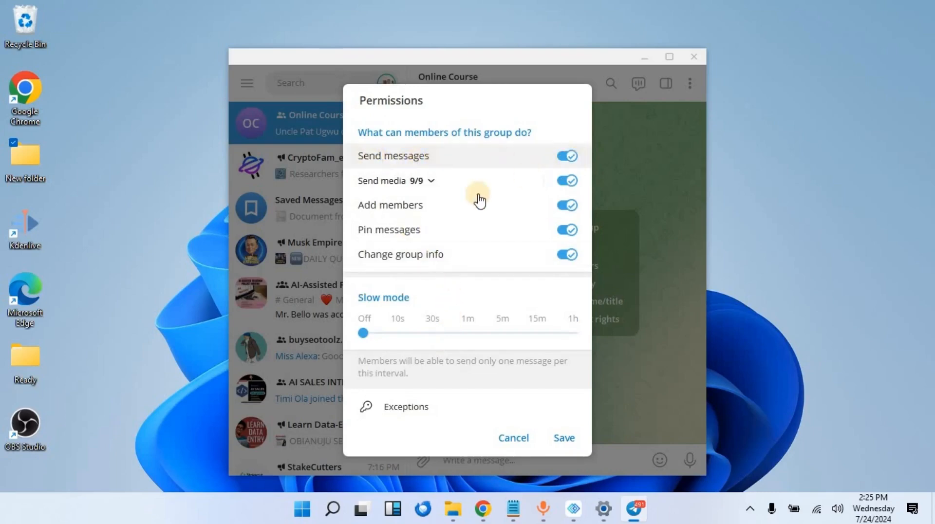
click(561, 188)
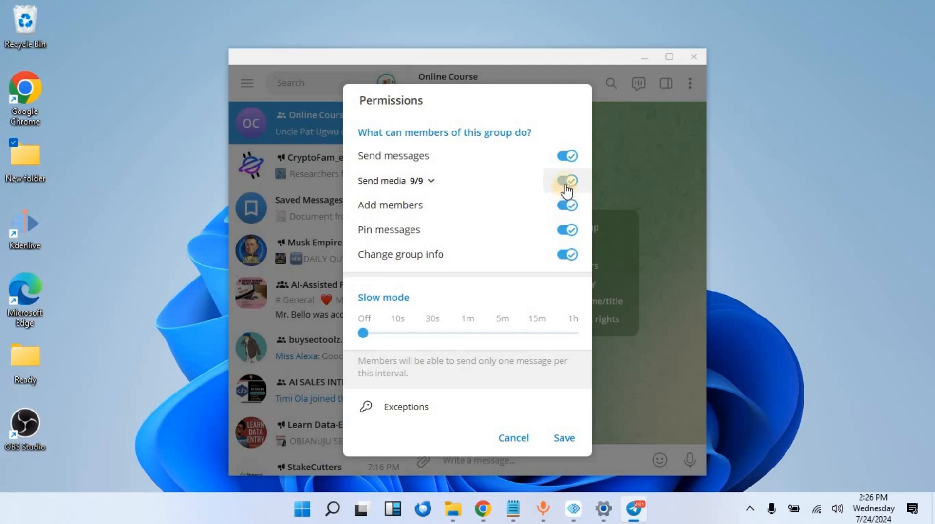
click(566, 180)
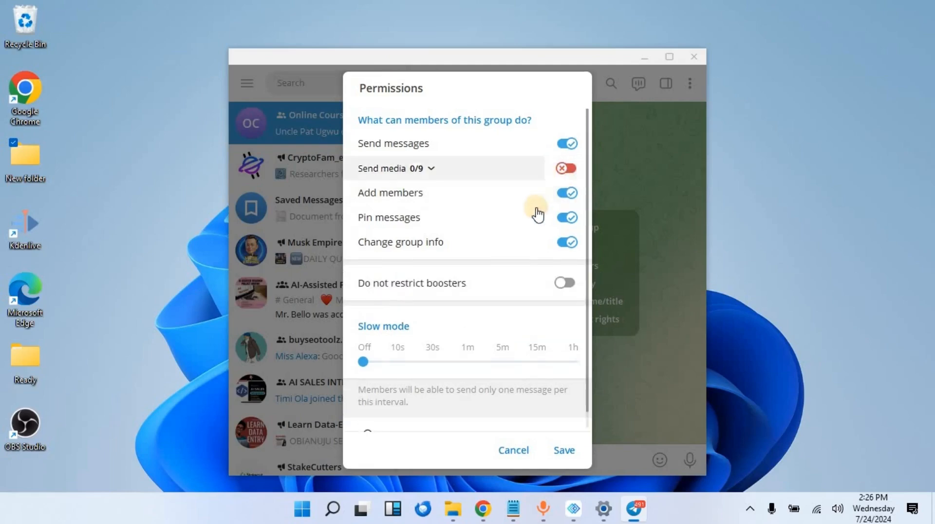
click(569, 195)
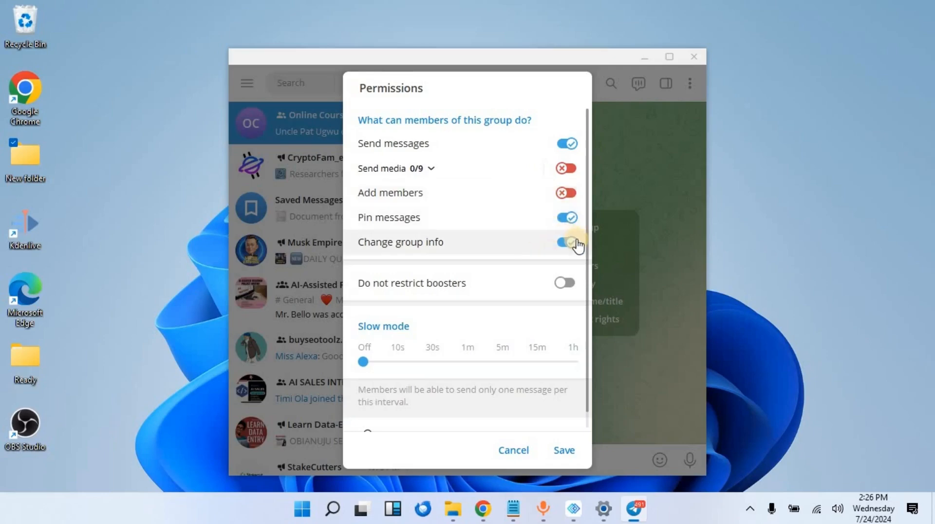
click(558, 226)
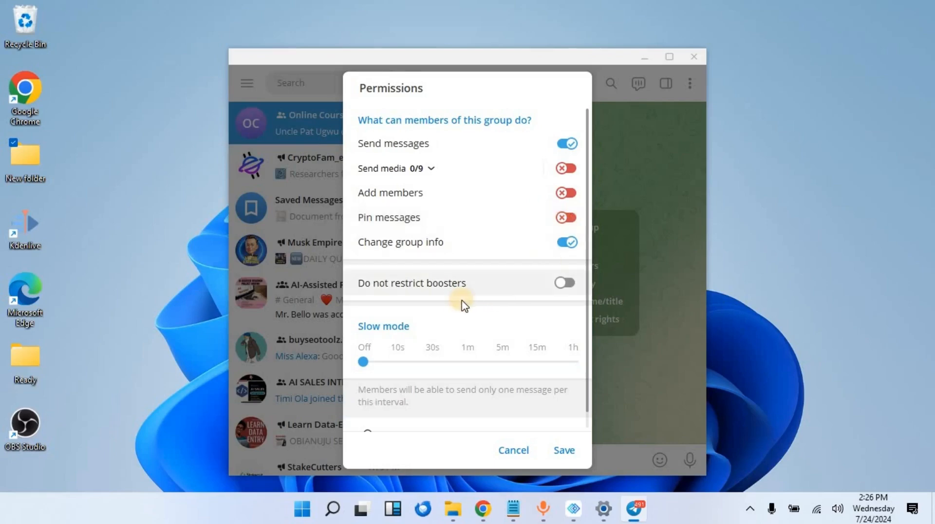
click(566, 246)
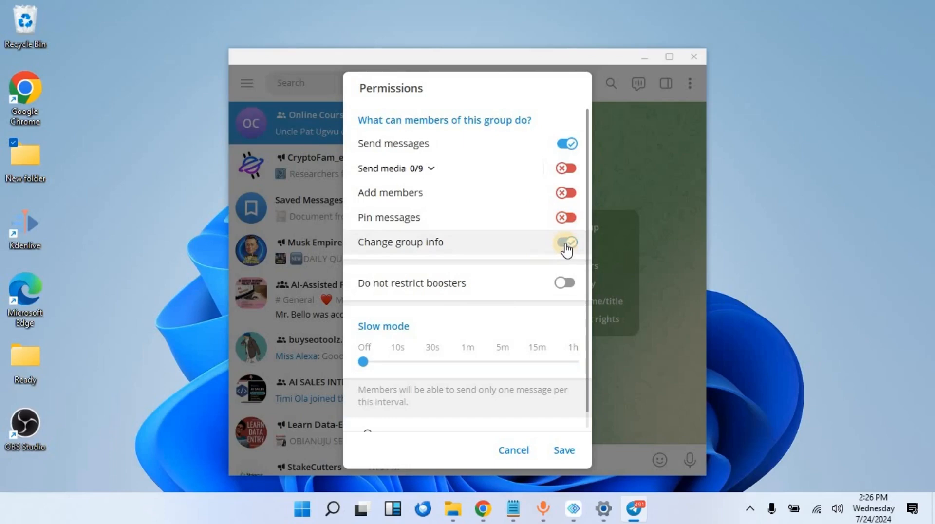
click(567, 246)
scroll(513, 273, down, 1)
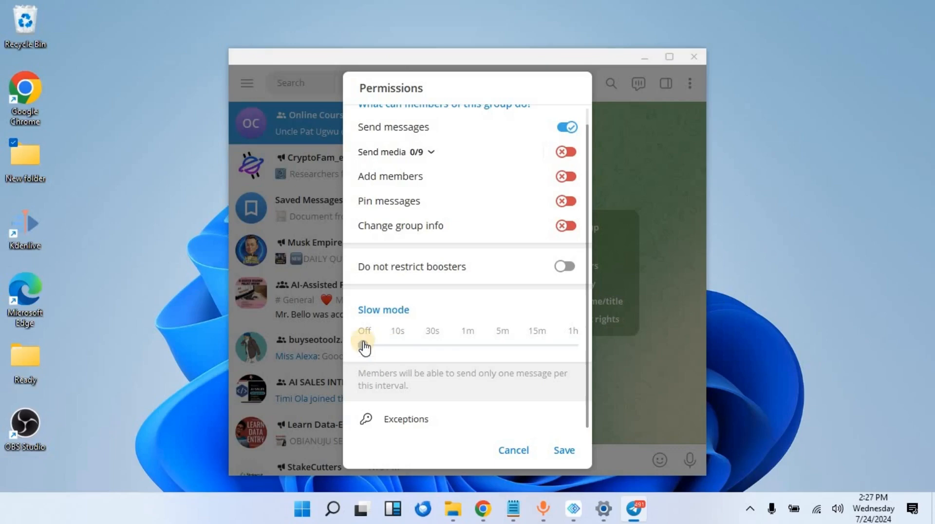
- Set slow mode to 10s and save the restricted permissions
click(398, 346)
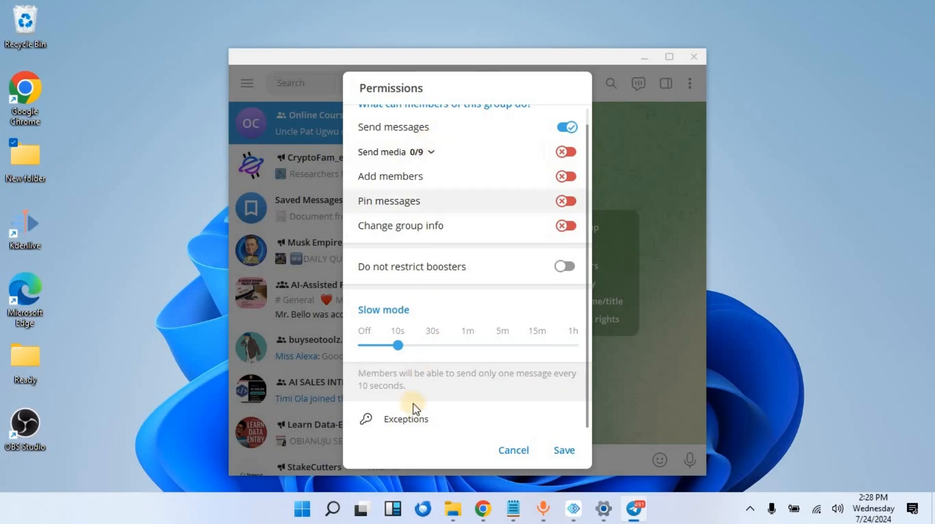
click(569, 458)
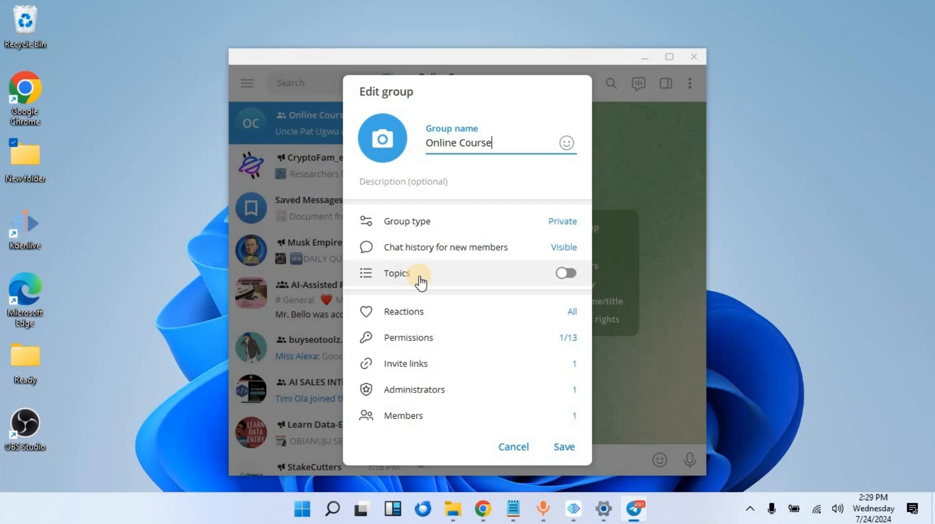
- Enable topics for Online Course and save, then bring up the LetsView phone mirror
click(565, 274)
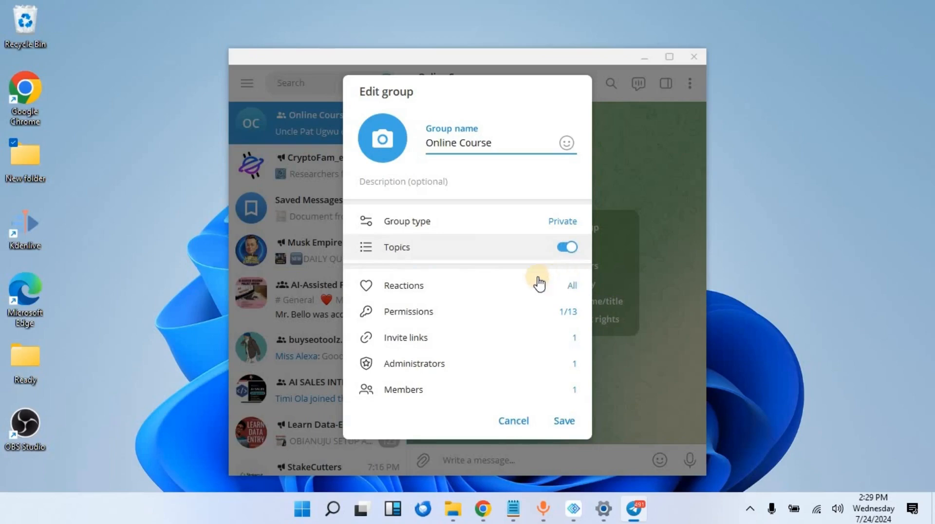
click(564, 421)
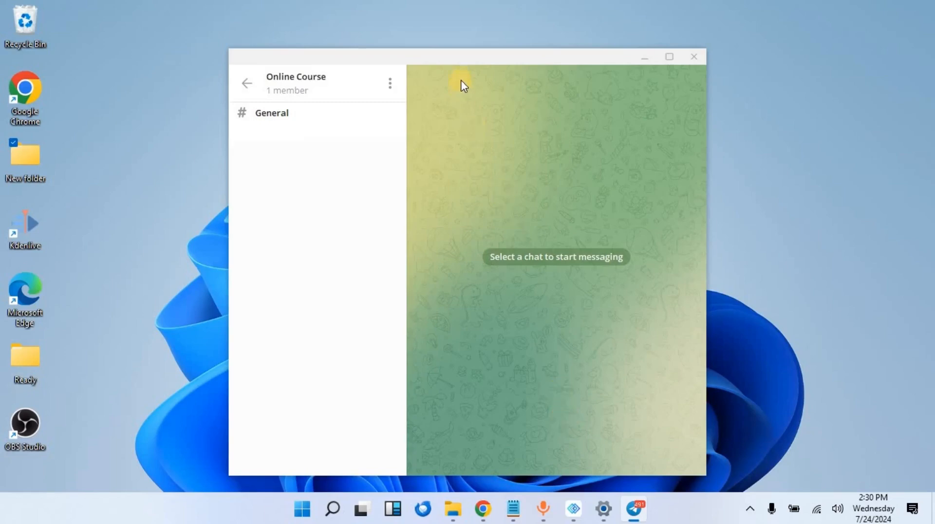
drag(471, 64, 272, 56)
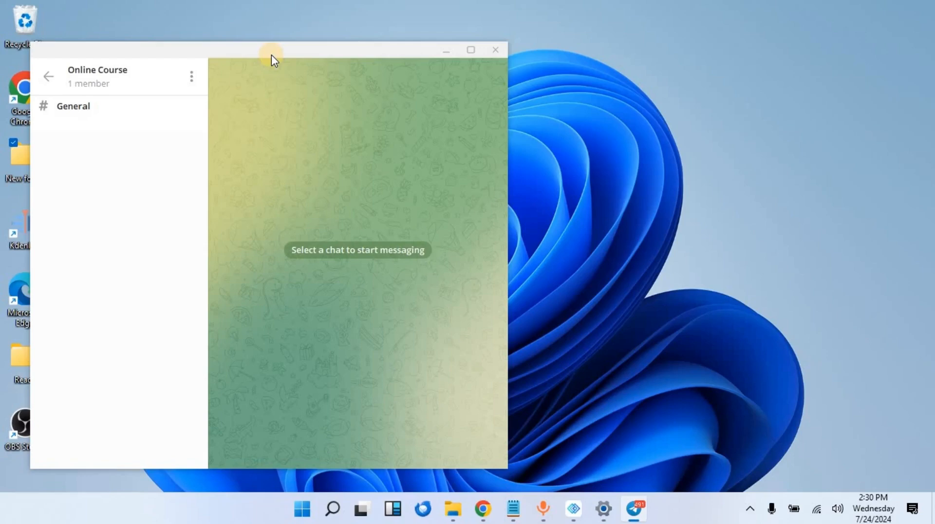
click(574, 508)
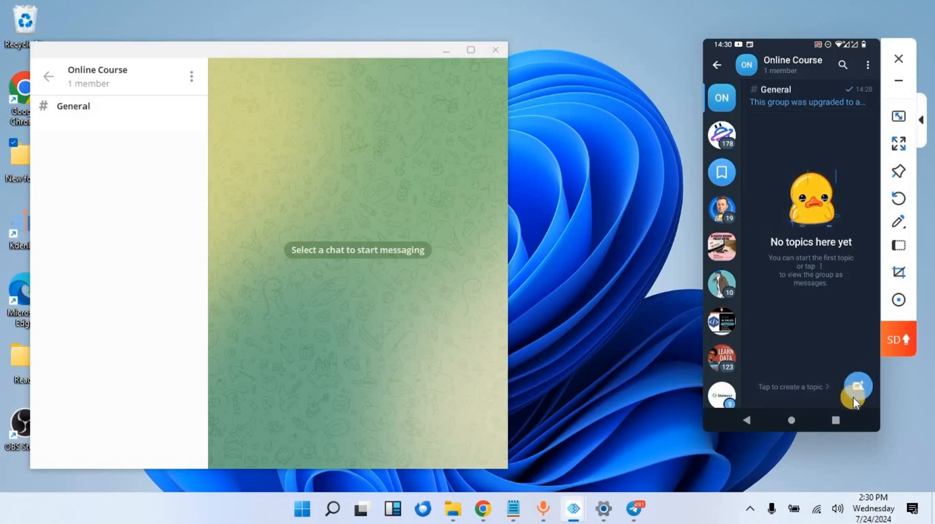
- Create the Introduction topic on the phone and start a second topic named 'Module 1'
click(853, 396)
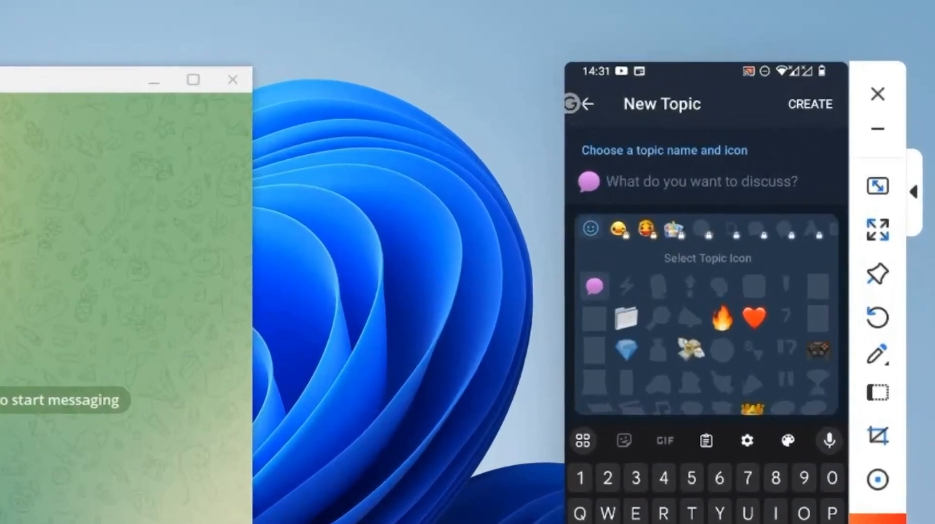
text(Intrd)
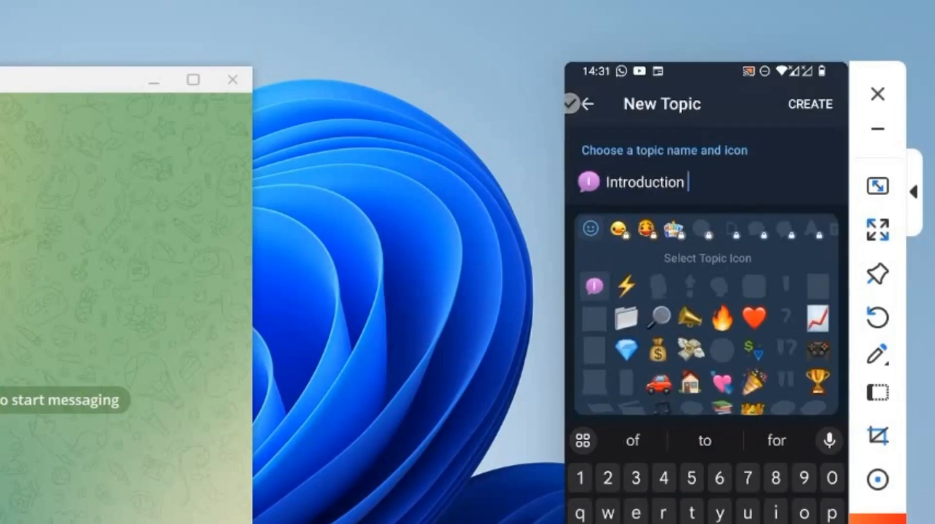
click(822, 116)
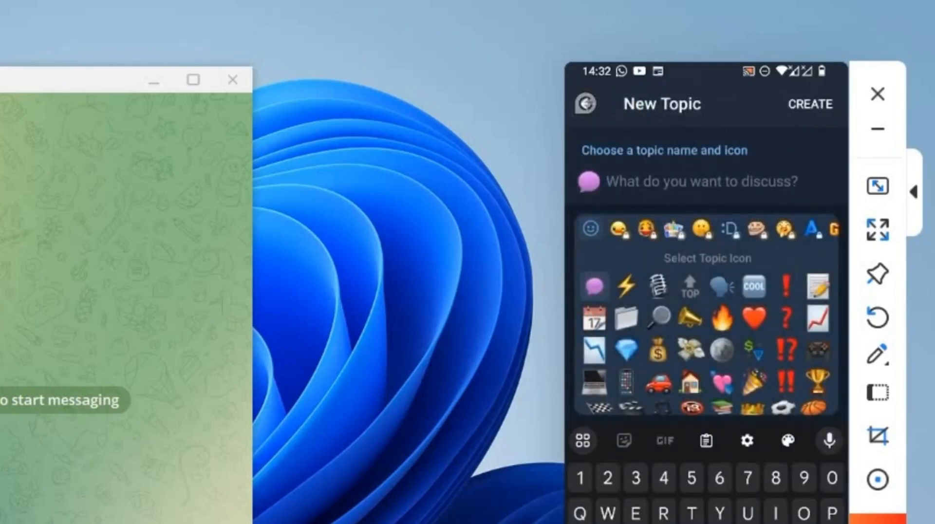
text(Module 1)
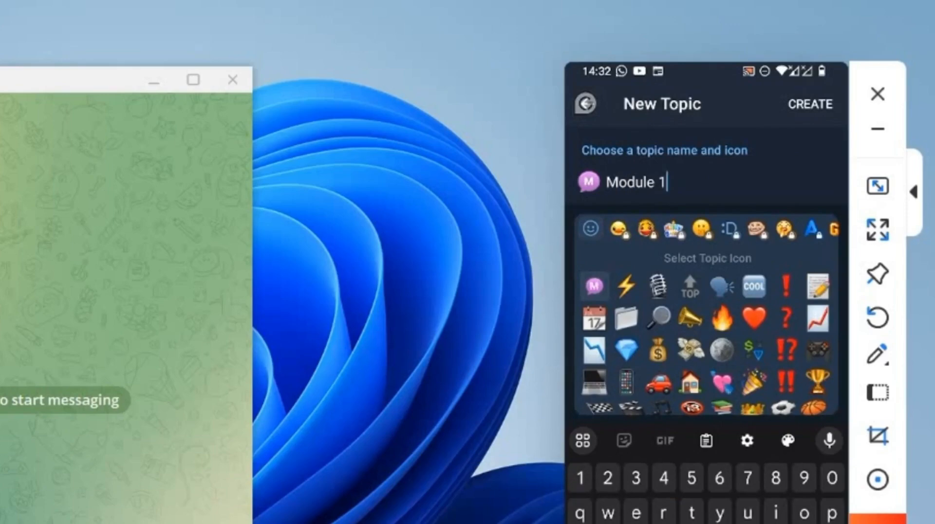
- Create the Module 1 topic with the fire icon, then minimize the LetsView window
click(723, 319)
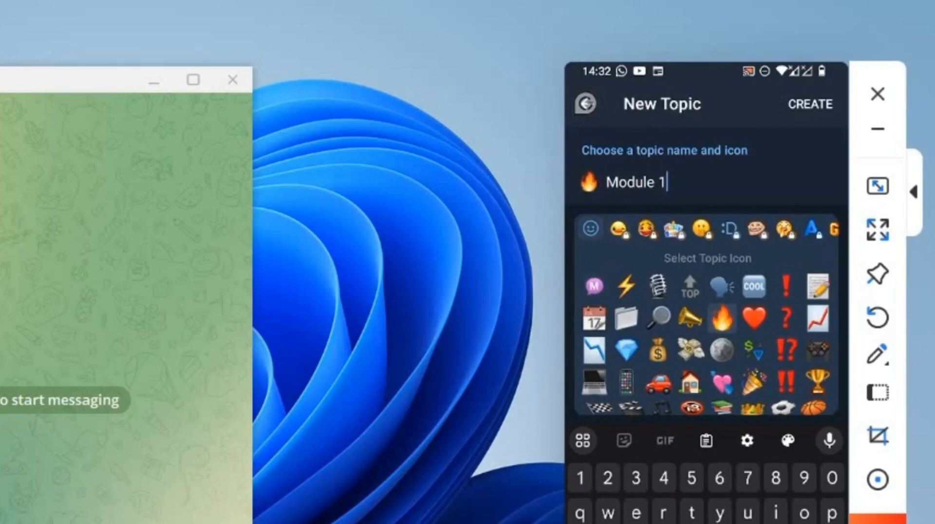
click(790, 117)
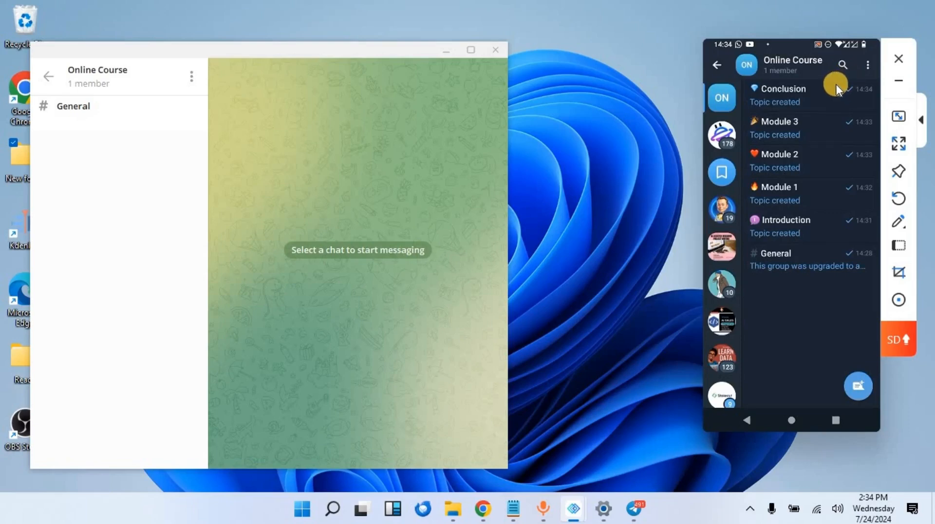
click(899, 83)
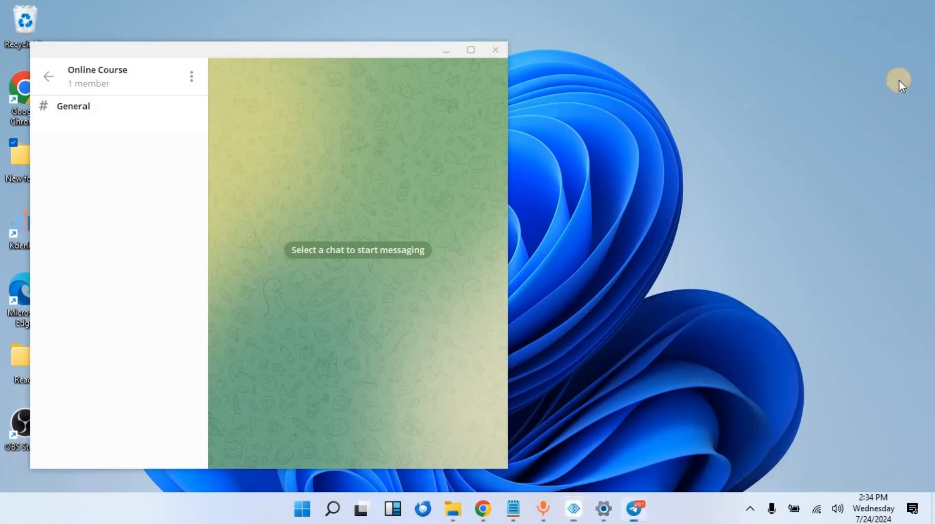
- Reopen Online Course from the chat list, open its General topic, and show the group's options
click(49, 78)
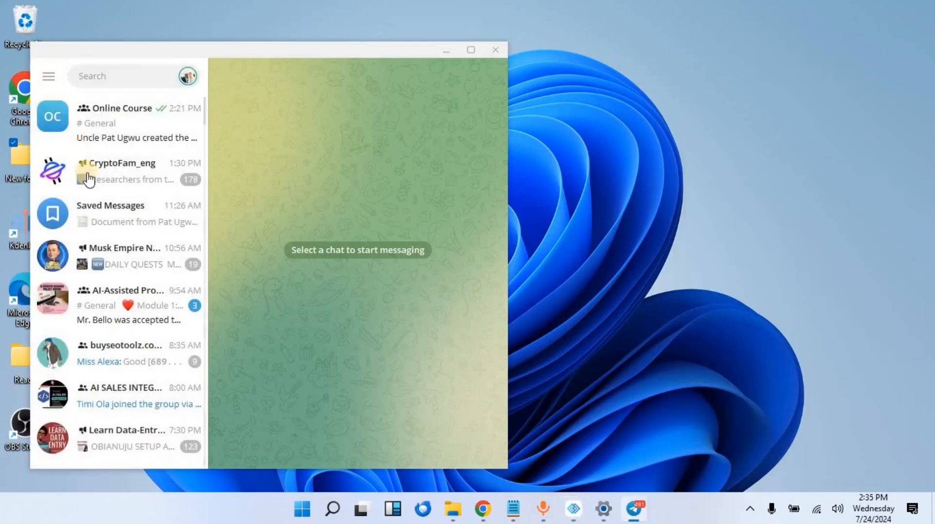
click(134, 113)
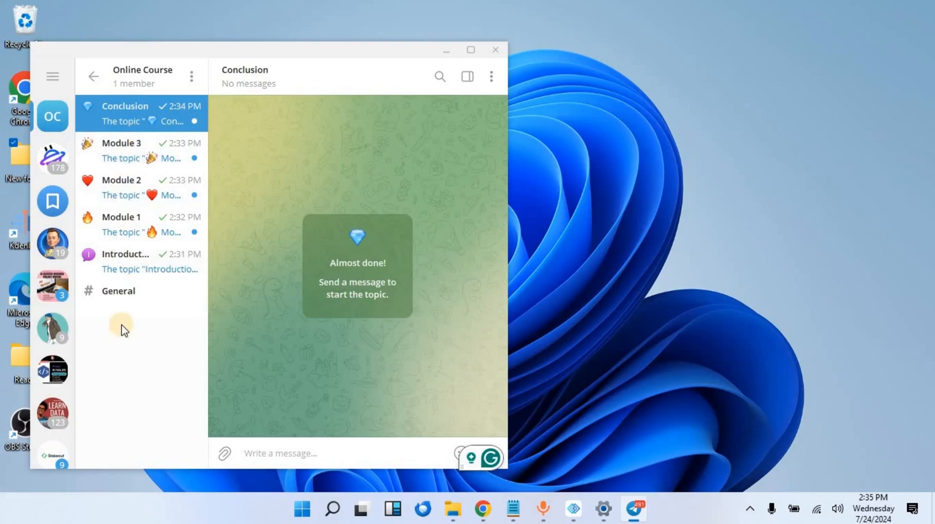
click(154, 302)
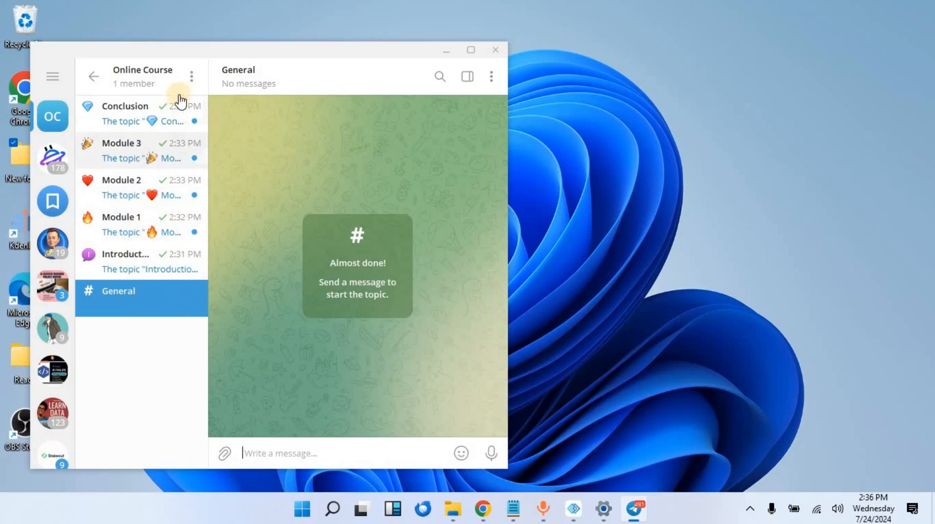
click(189, 77)
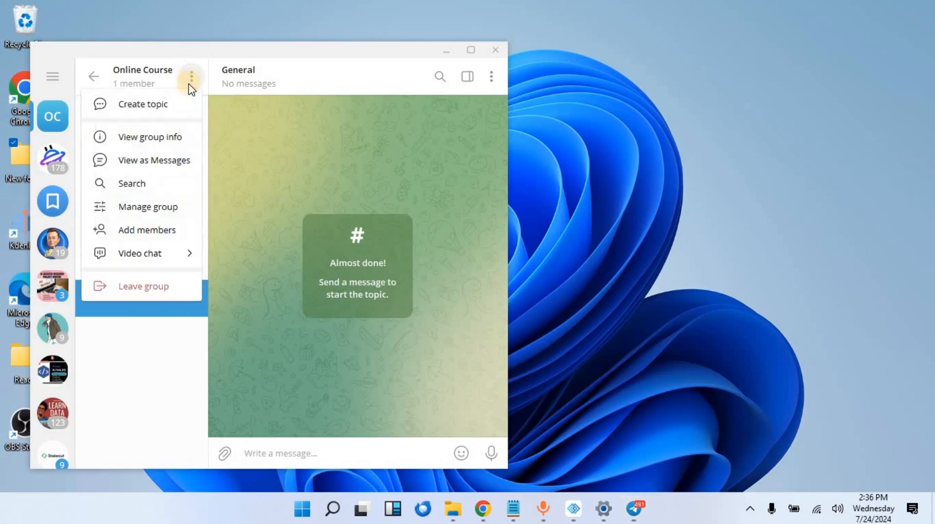
- Confirm Online Course is a Private group and copy its primary invite link
click(173, 211)
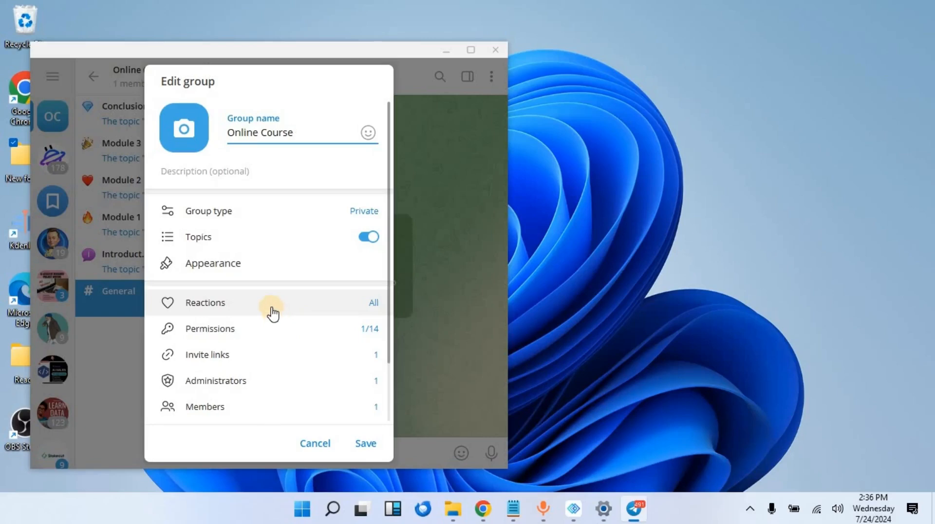
click(241, 219)
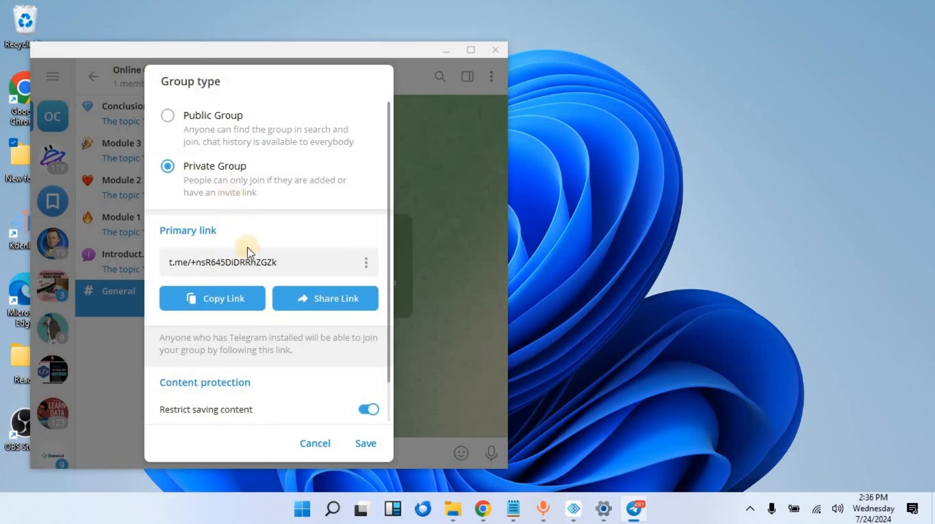
click(253, 299)
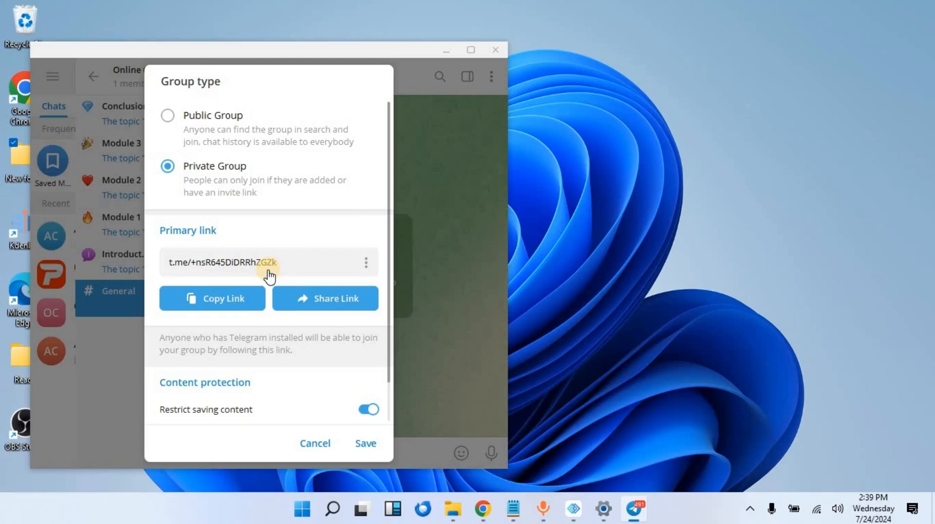
scroll(250, 291, down, 1)
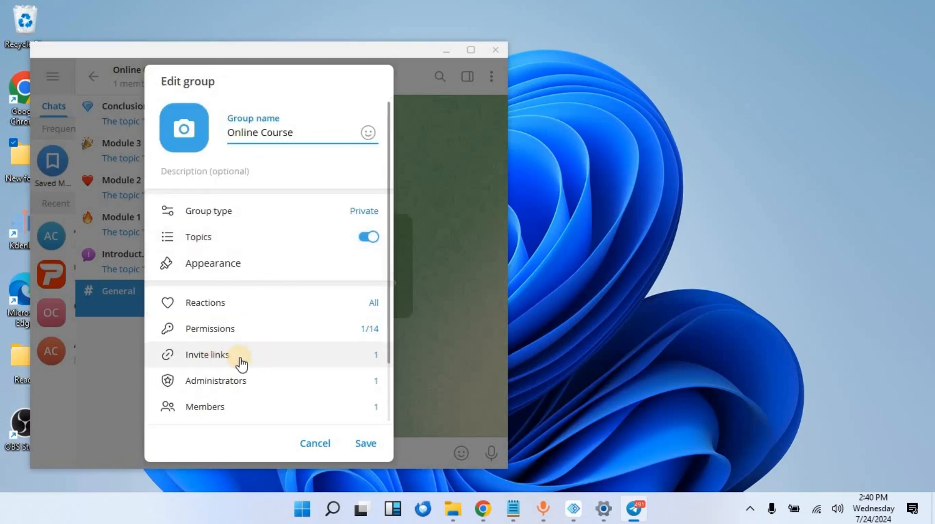
click(234, 213)
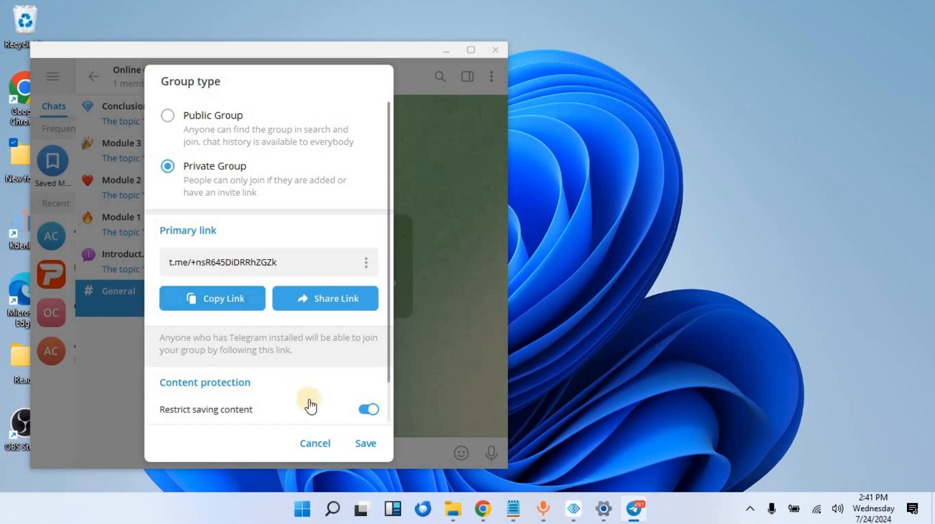
- Go back to Edit group and view the Online Course invite links list
click(305, 444)
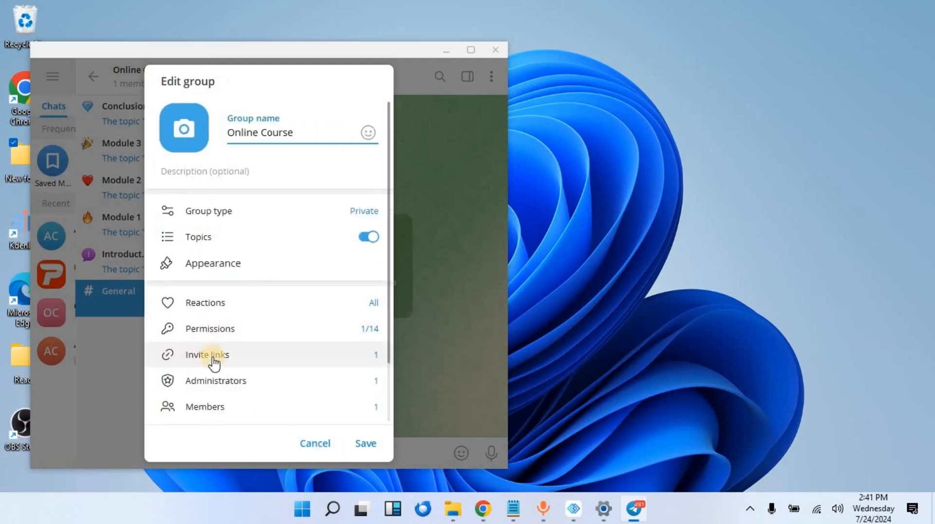
click(245, 358)
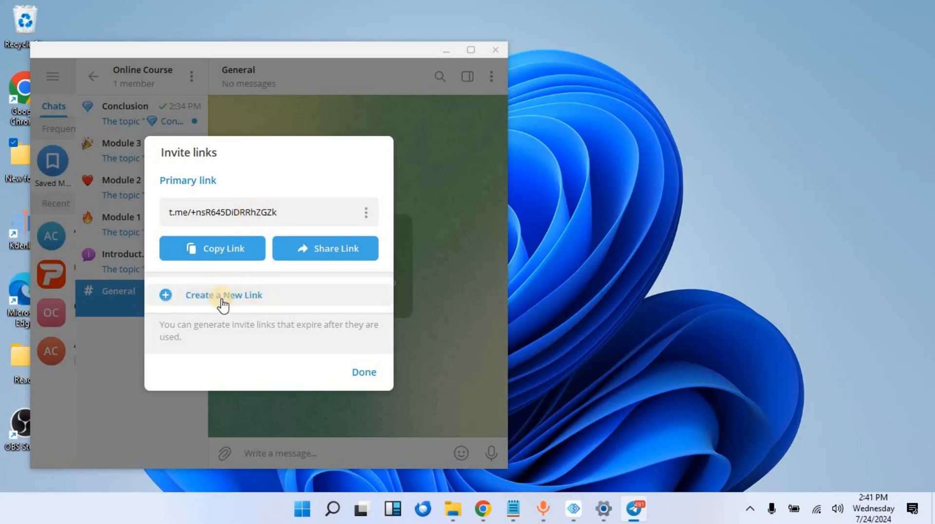
- Create a new invite link with Request admin approval on and No limit on time
click(266, 298)
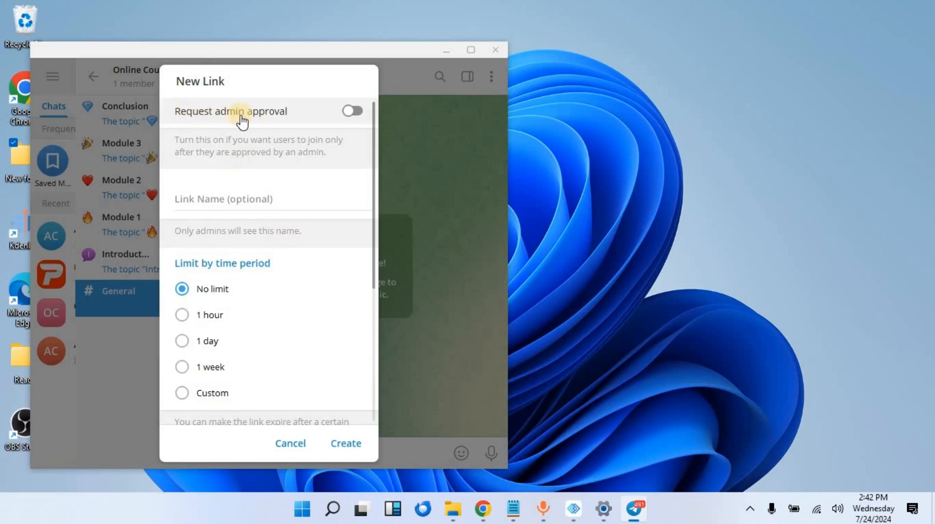
click(350, 113)
click(353, 115)
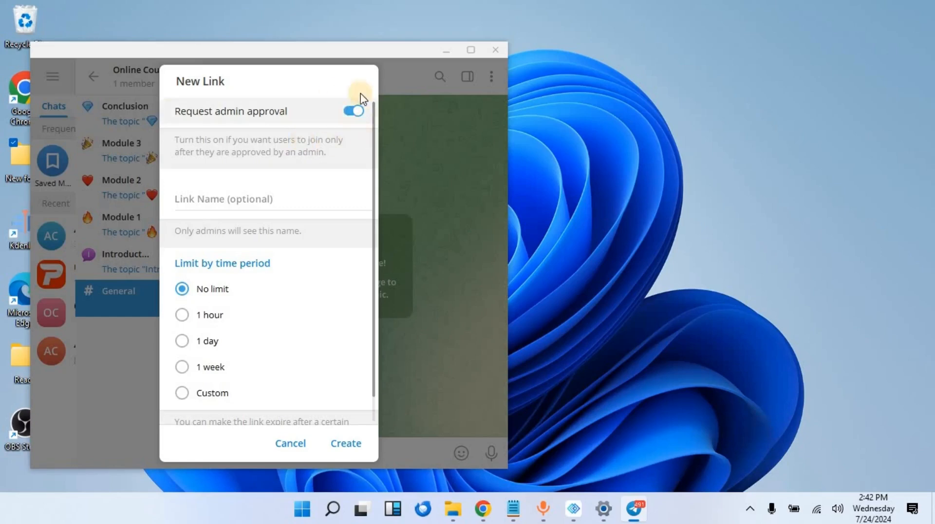
scroll(272, 254, down, 1)
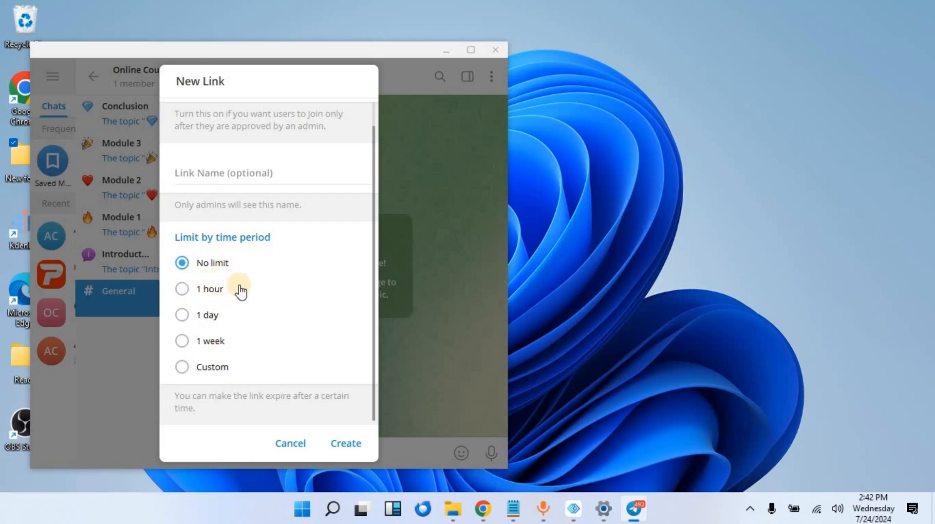
scroll(215, 307, up, 1)
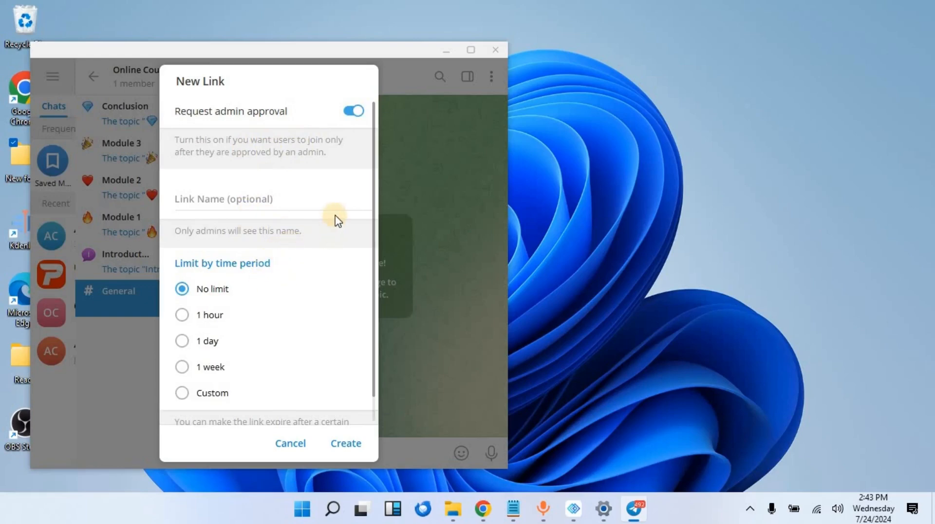
scroll(335, 220, down, 1)
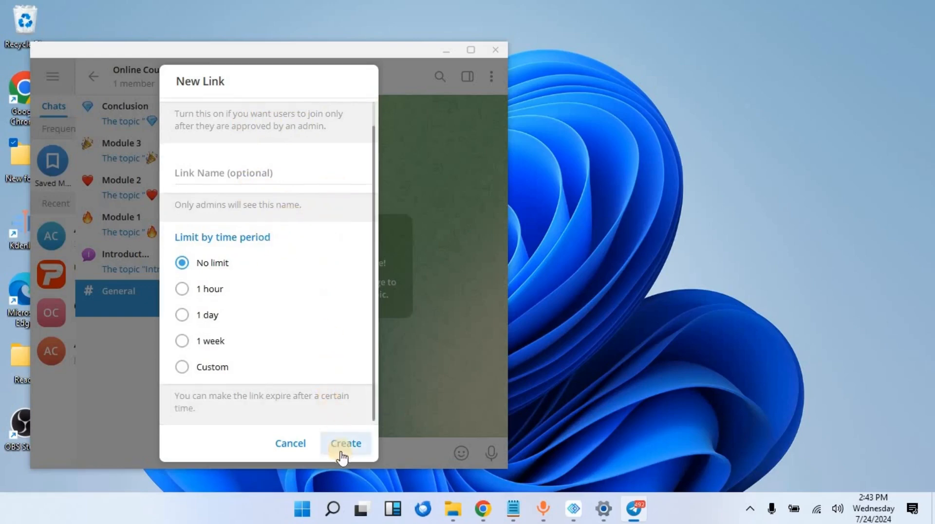
click(359, 446)
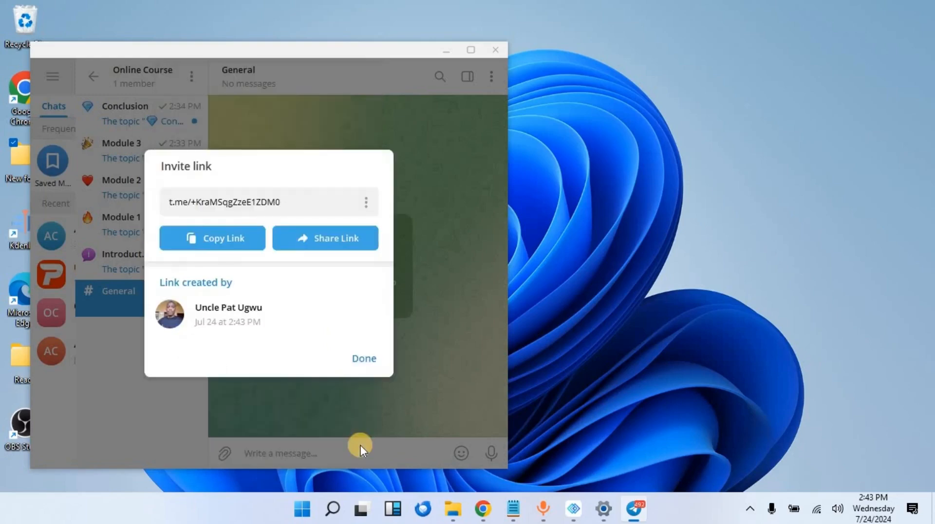
- Close the new link's details and return to Edit group, now showing 2 invite links
click(364, 367)
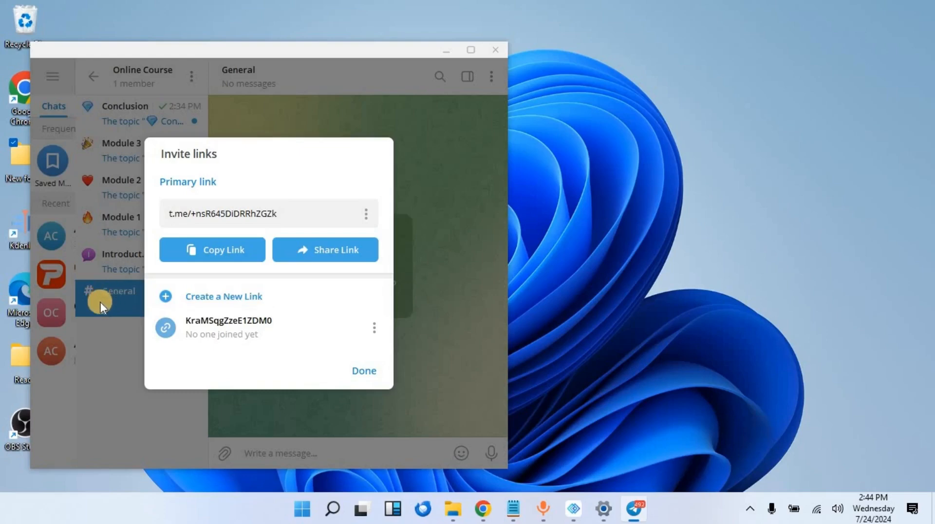
click(364, 371)
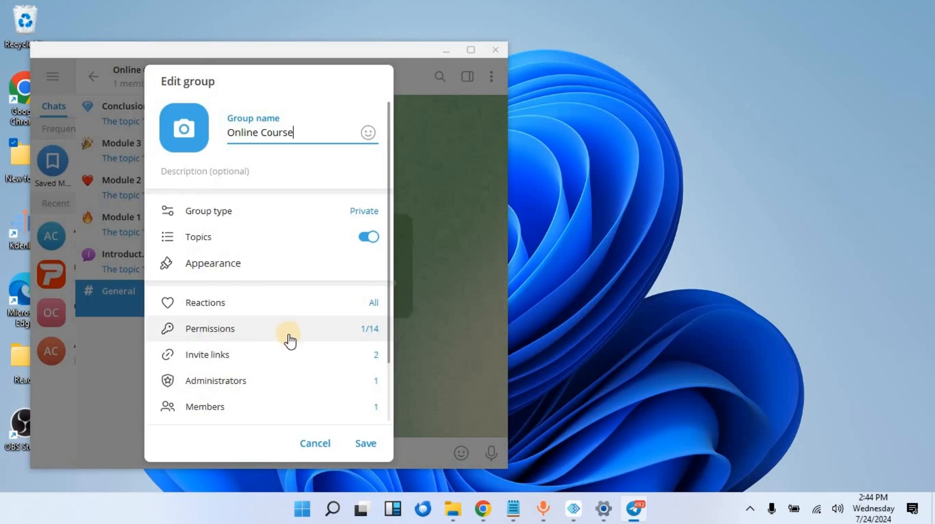
- Save the Online Course edit settings, leaving the General topic open
click(363, 444)
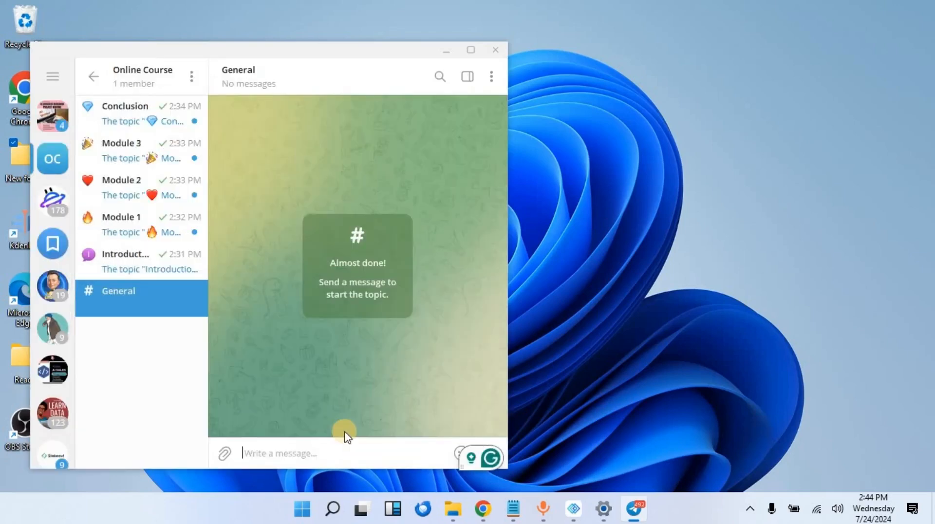